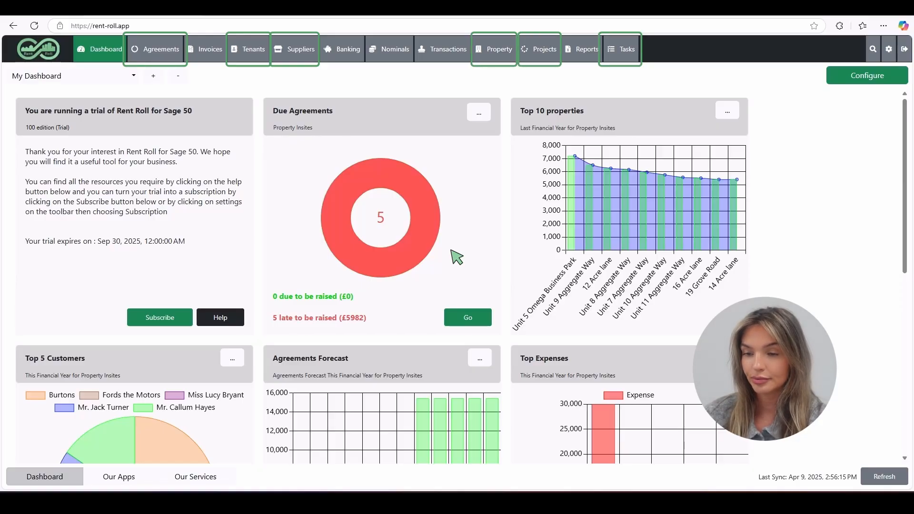
Step: Open a blank Create Task form from the Unit 1 Omega Business Park property record
click(503, 56)
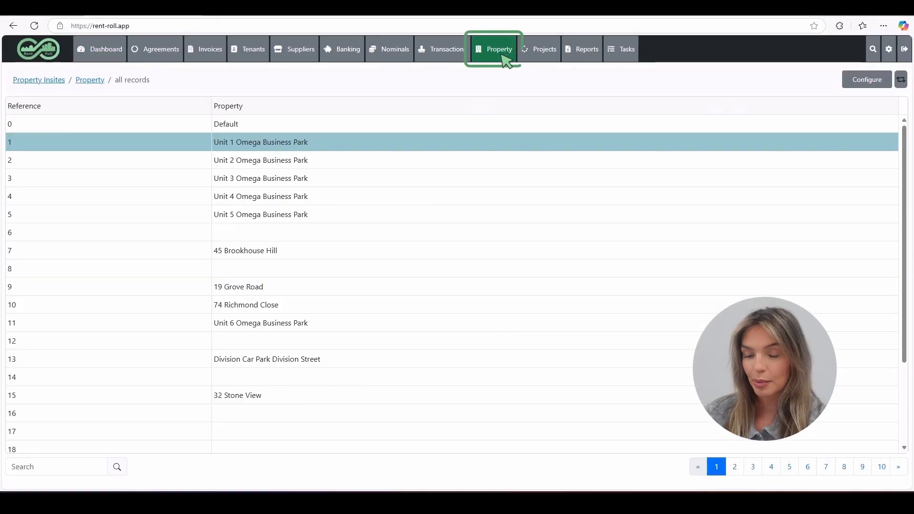
click(416, 150)
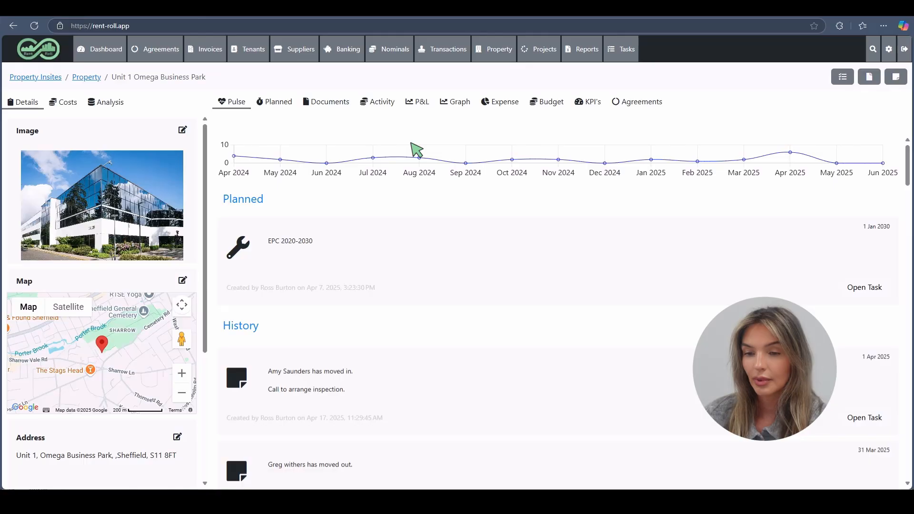
click(843, 76)
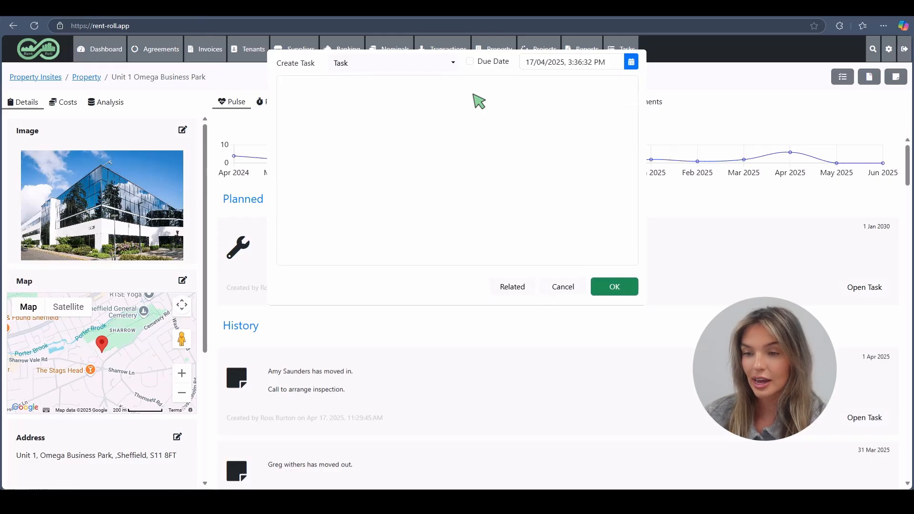
Step: Make the entry a Call describing a call to the tenant about the property inspection
click(435, 64)
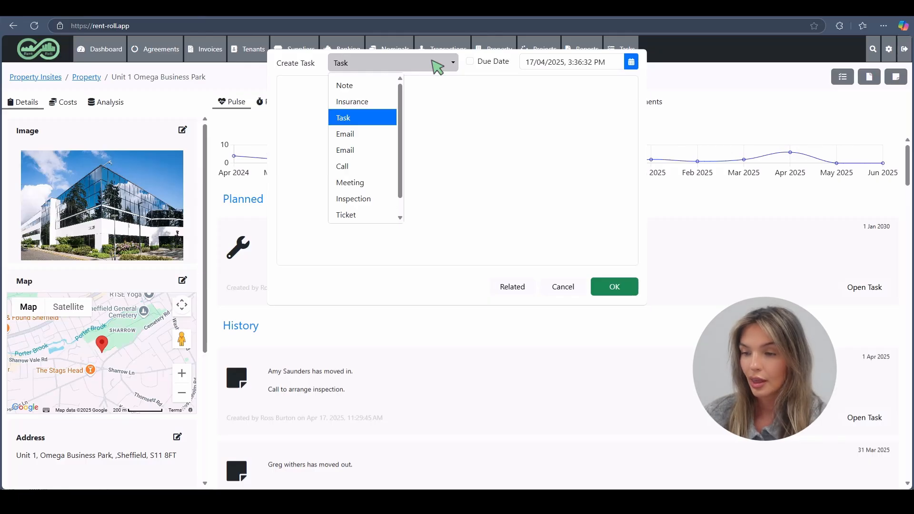
click(386, 166)
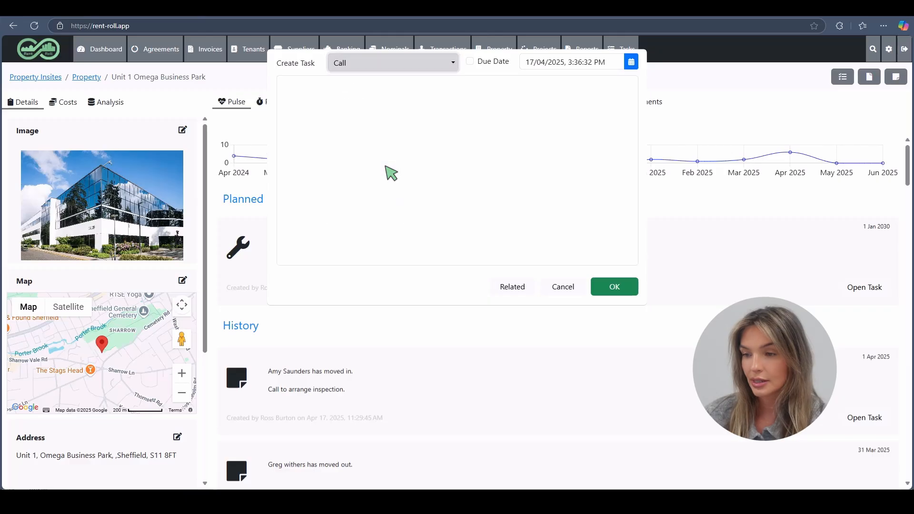
click(386, 167)
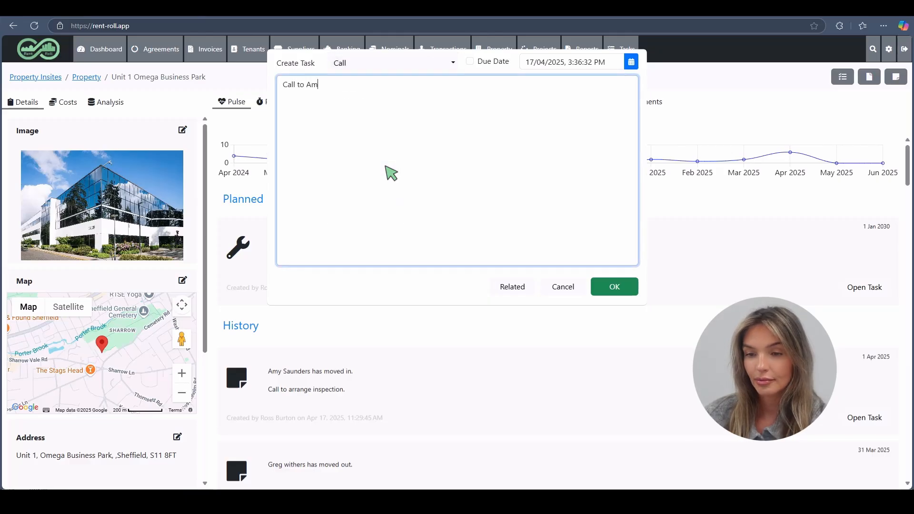
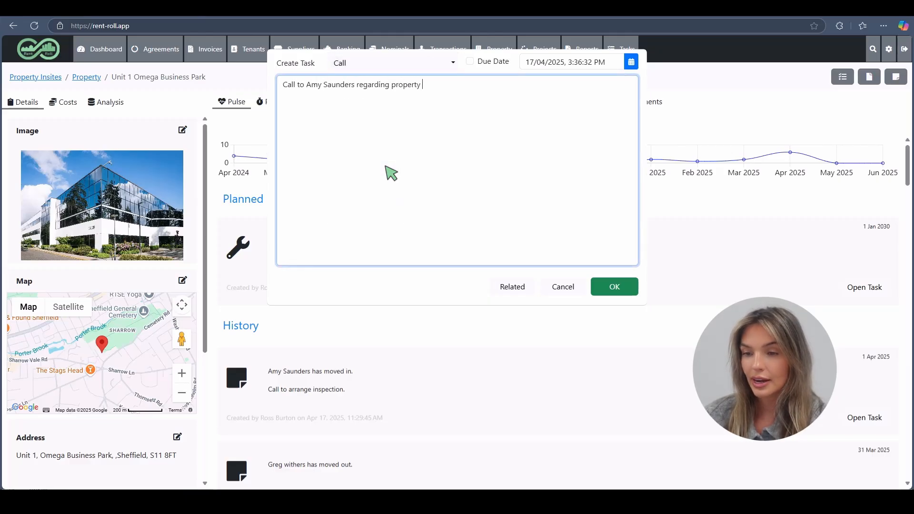
Step: Set the call's due date to 02/04/2025 at 2:20 PM and tick Due Date
click(622, 63)
click(592, 112)
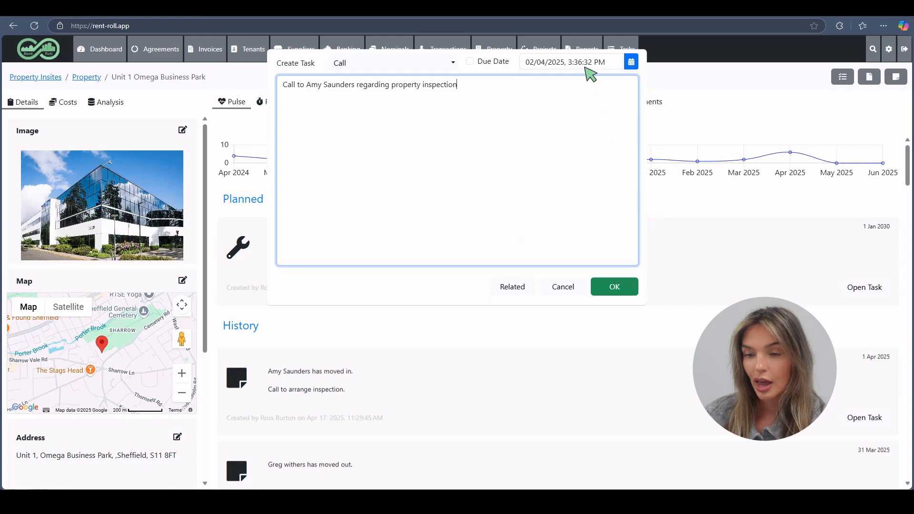
click(584, 65)
click(576, 232)
click(532, 100)
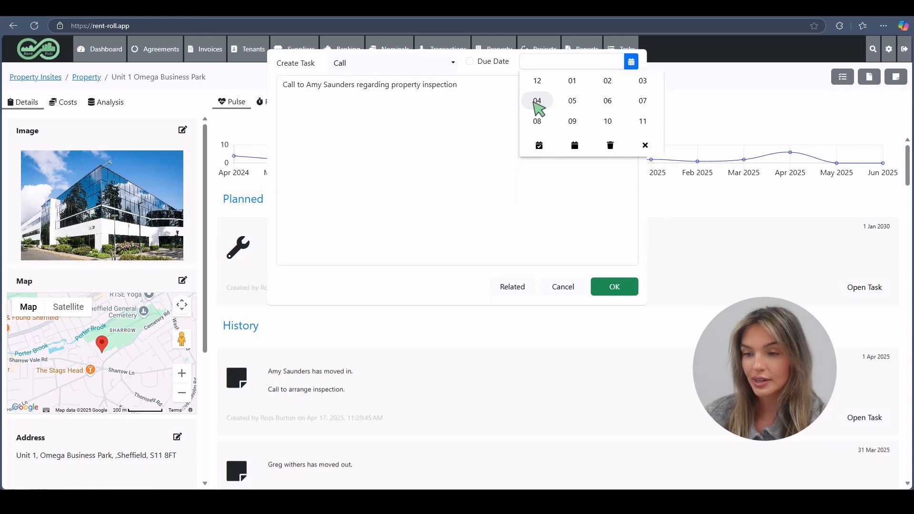
click(607, 80)
click(573, 100)
click(537, 100)
click(537, 80)
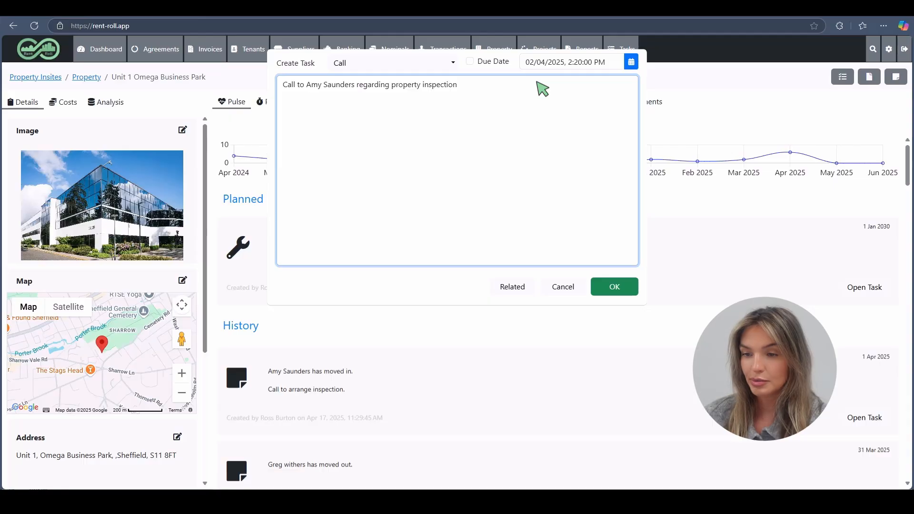
click(470, 60)
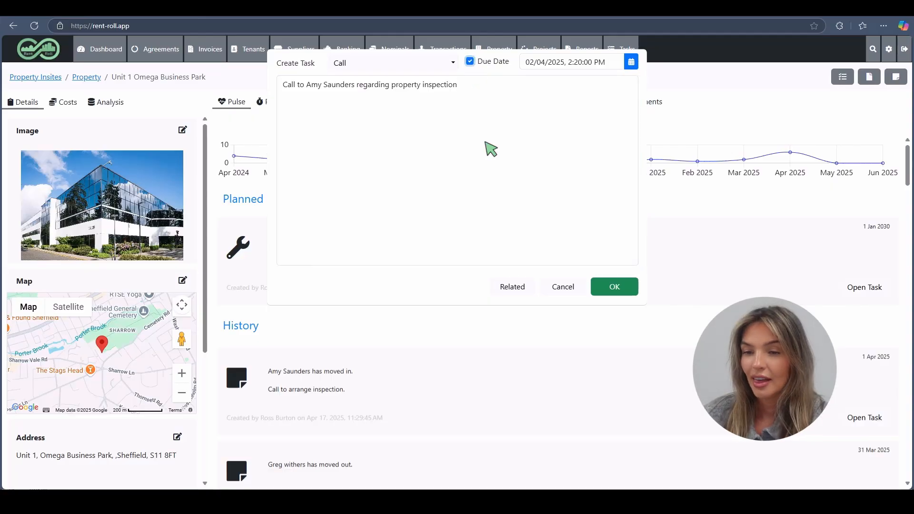
Step: Link the call to the tenant and her agreement, with status Resolved
click(514, 289)
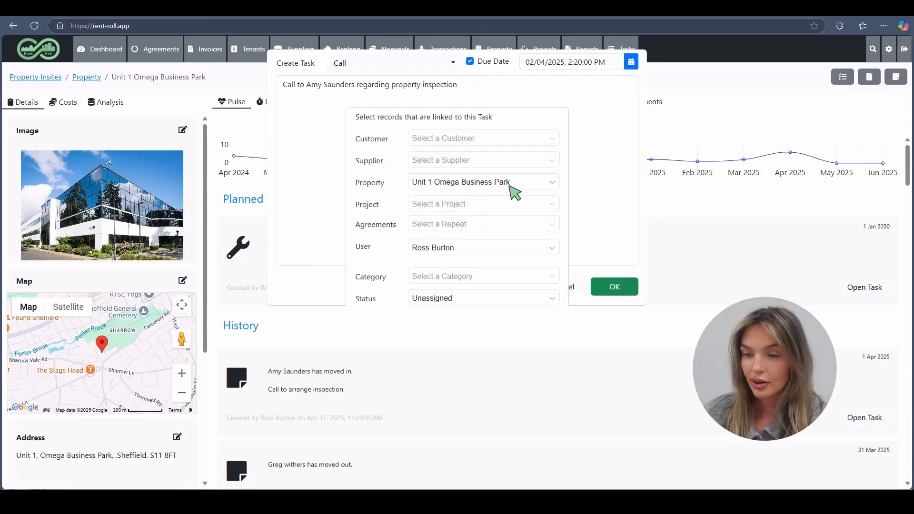
click(507, 146)
click(496, 178)
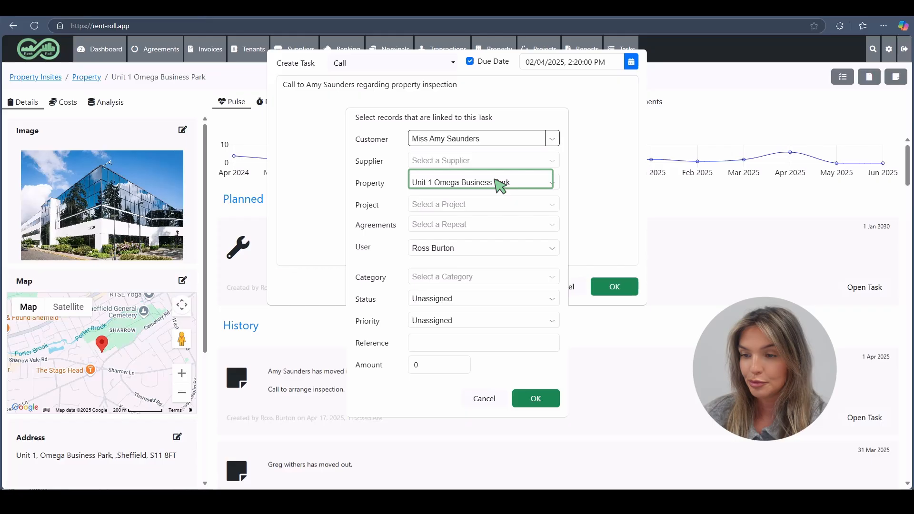
click(510, 237)
click(521, 265)
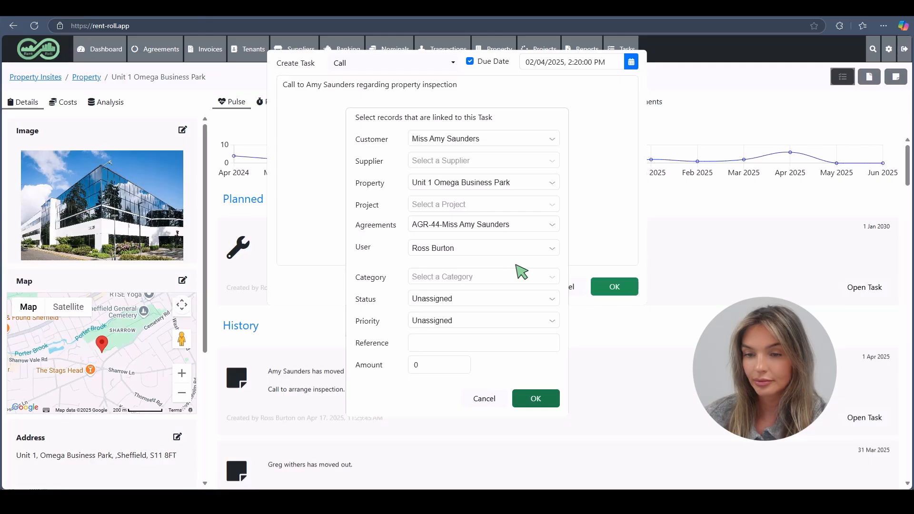
click(494, 300)
click(489, 390)
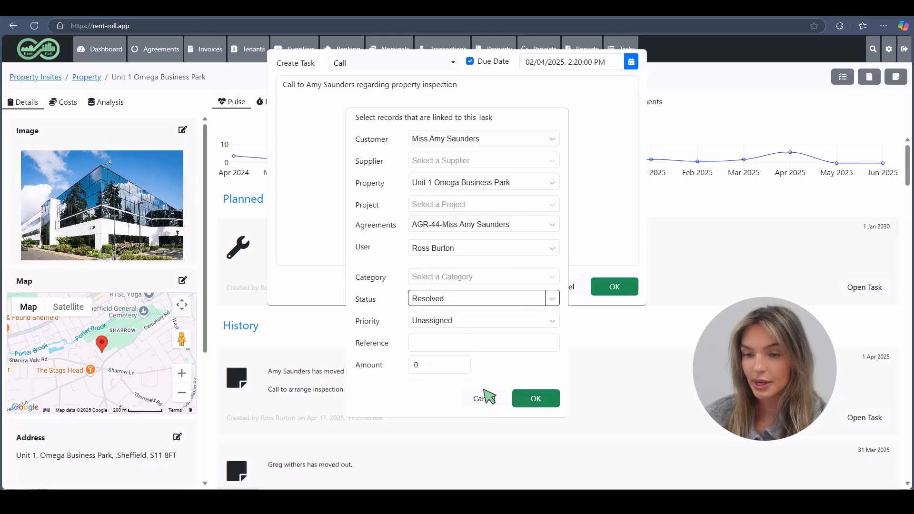
click(536, 399)
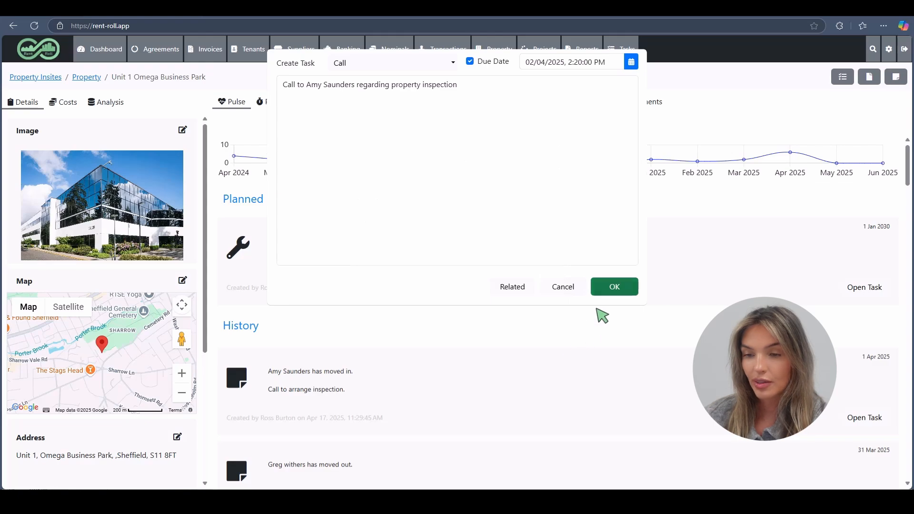
Step: Save the inspection call, recheck it in the history, then show the Planned tasks
click(619, 288)
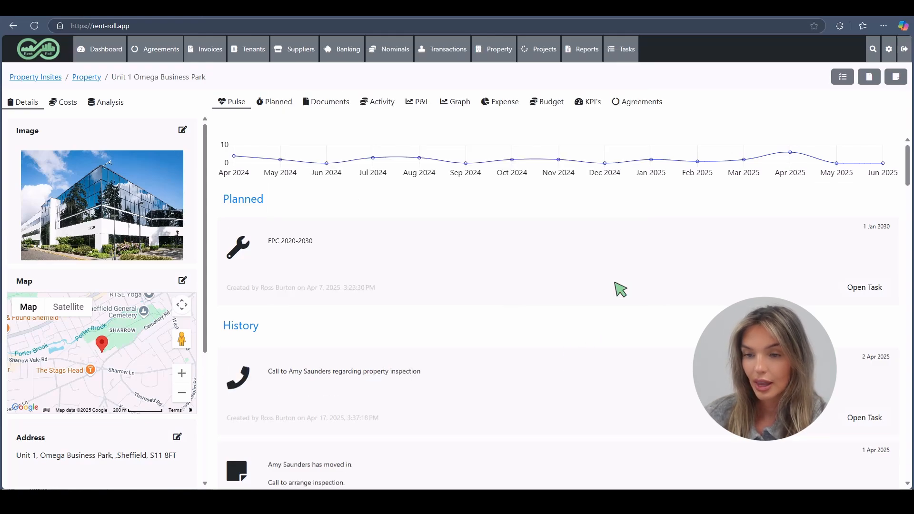
click(863, 418)
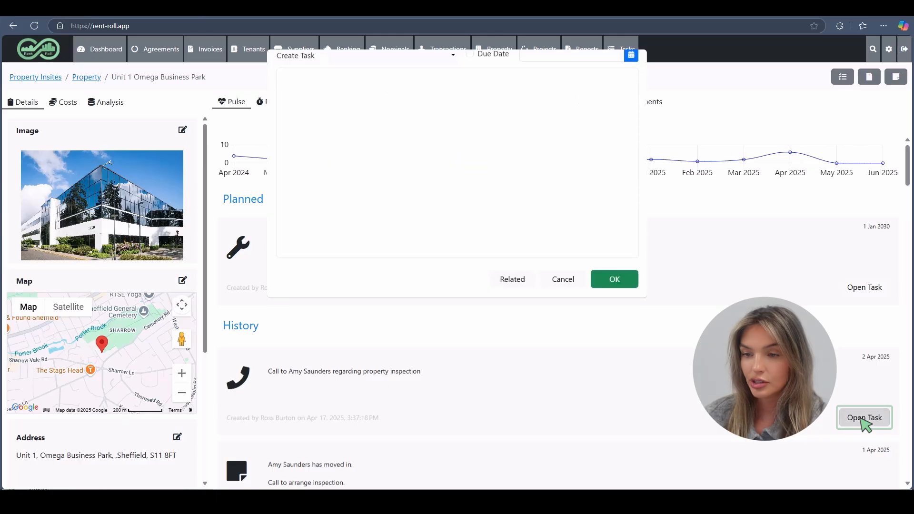
click(619, 290)
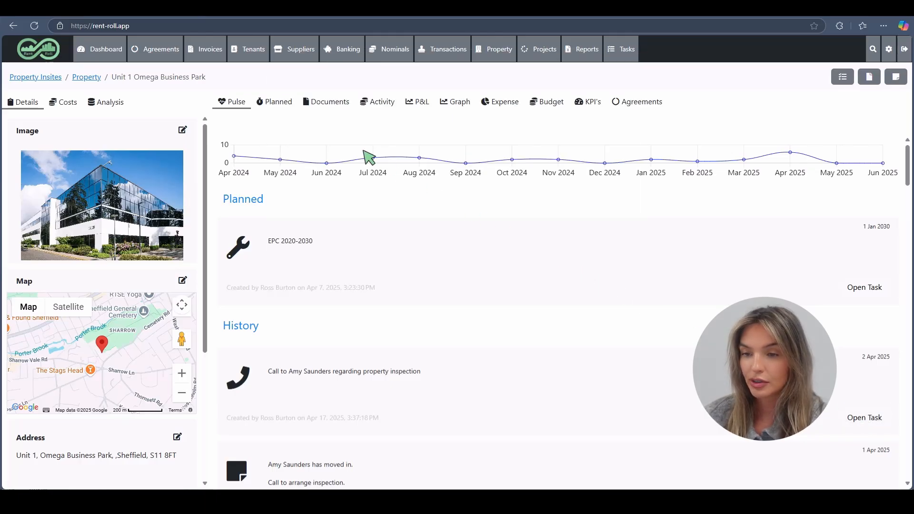
click(281, 107)
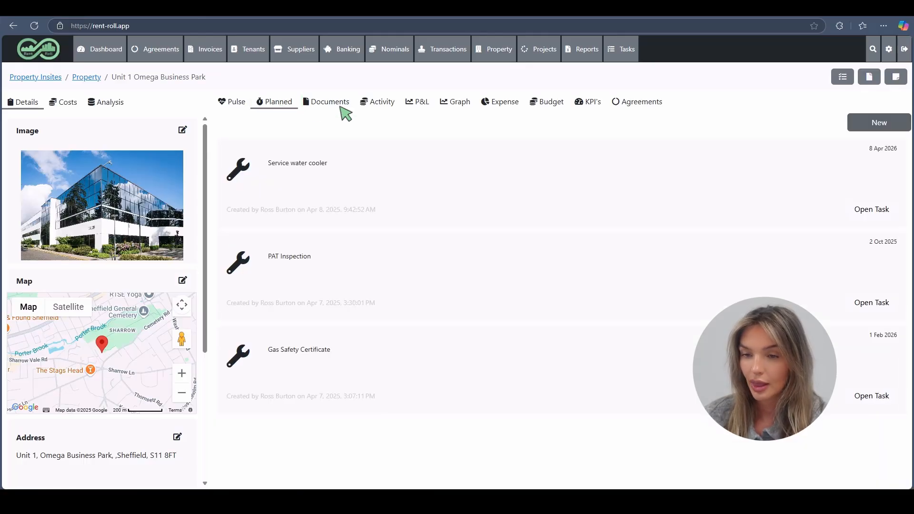
Step: Create a new planned Maintenance task 'Service boiler' dated 01/04/2025
click(885, 123)
click(631, 62)
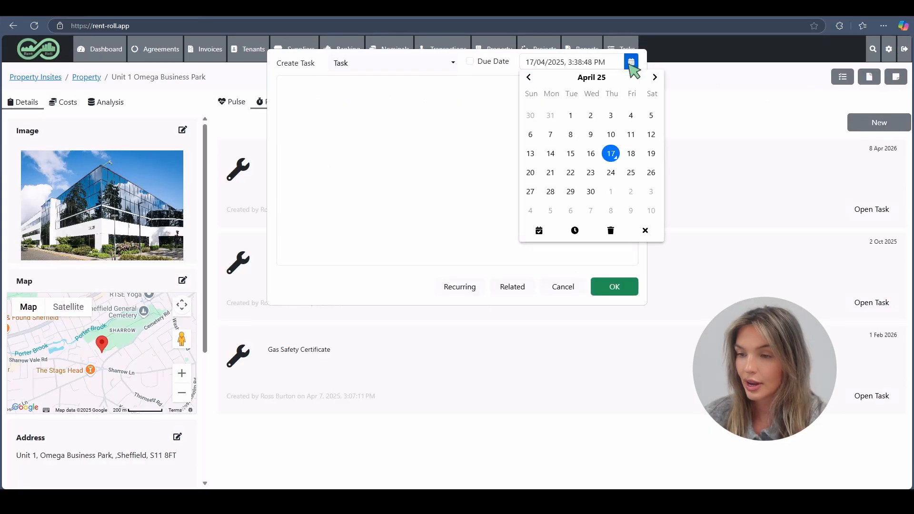
click(571, 116)
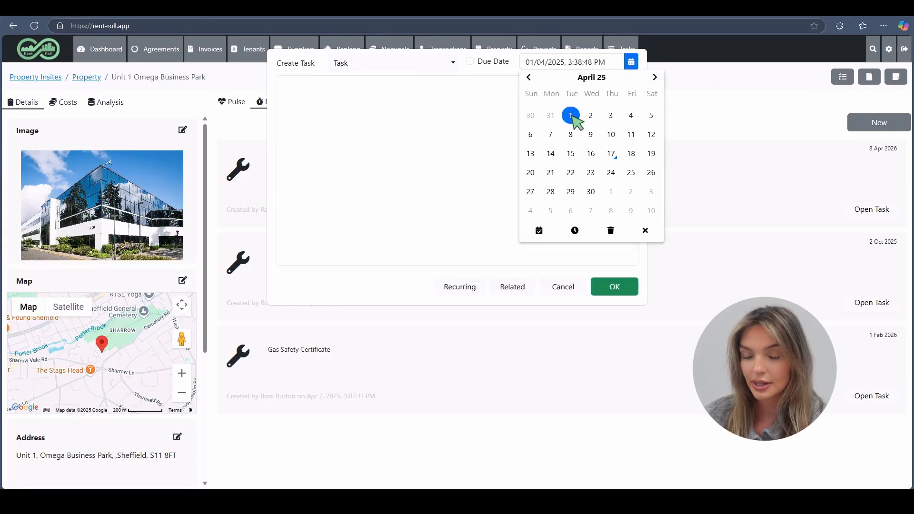
click(374, 63)
scroll(390, 109, down, 1)
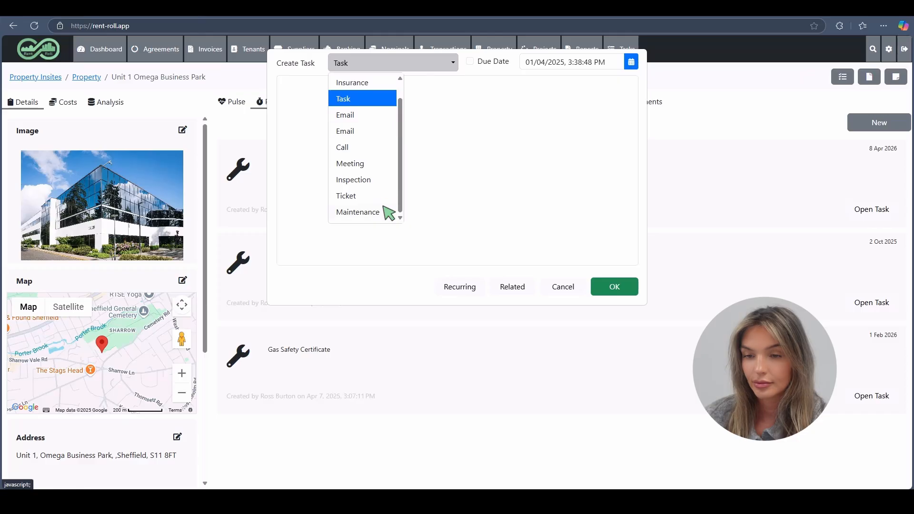
click(362, 212)
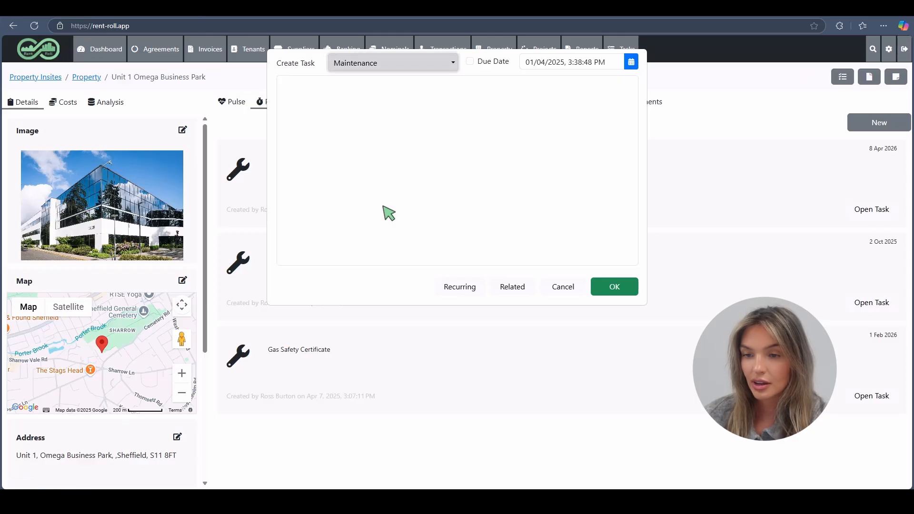
click(384, 207)
text(Service boiler)
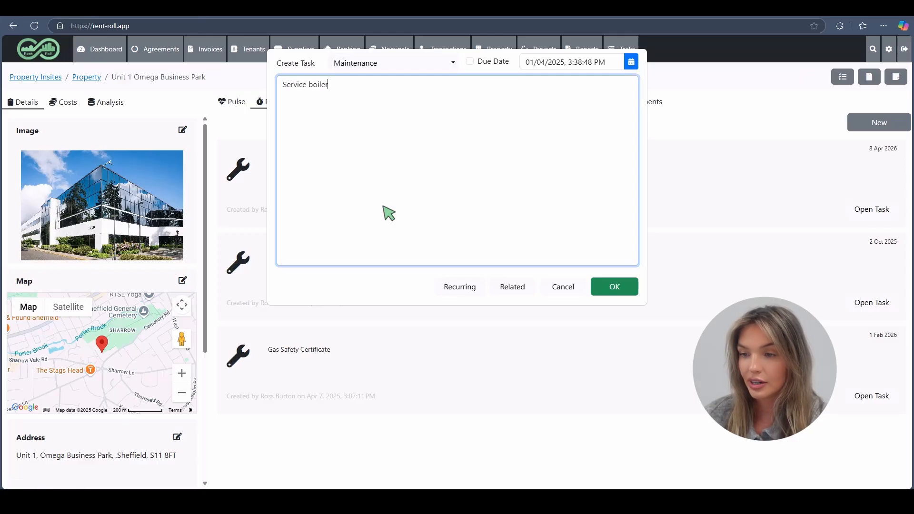
Step: Make the Service boiler task repeat yearly with an end date of 01/04/2050
click(460, 287)
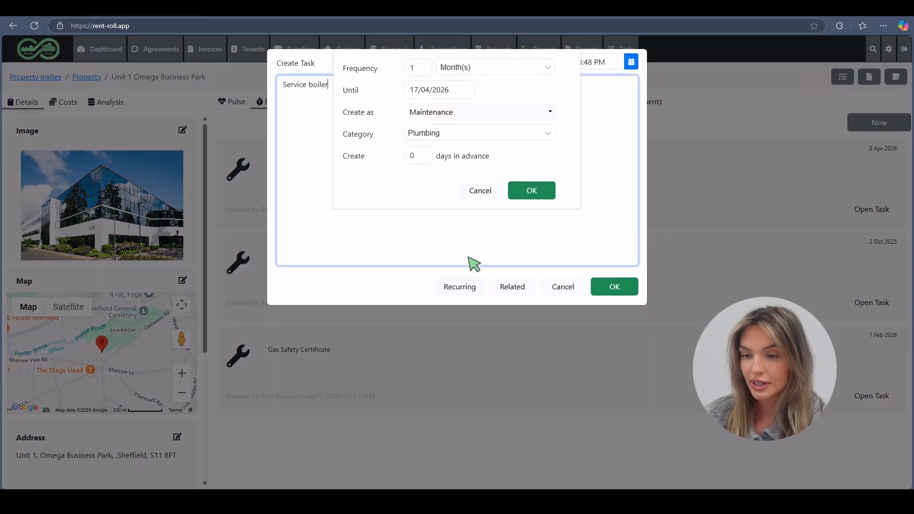
click(496, 71)
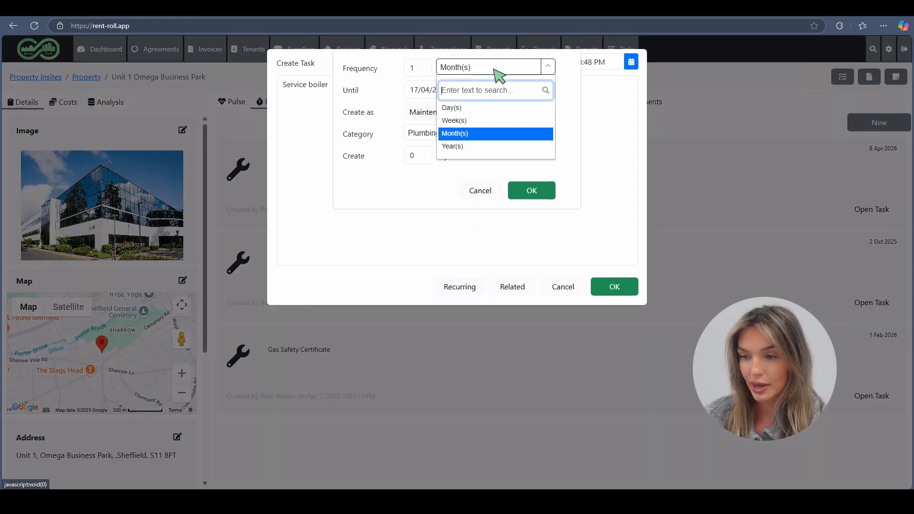
click(505, 147)
click(465, 90)
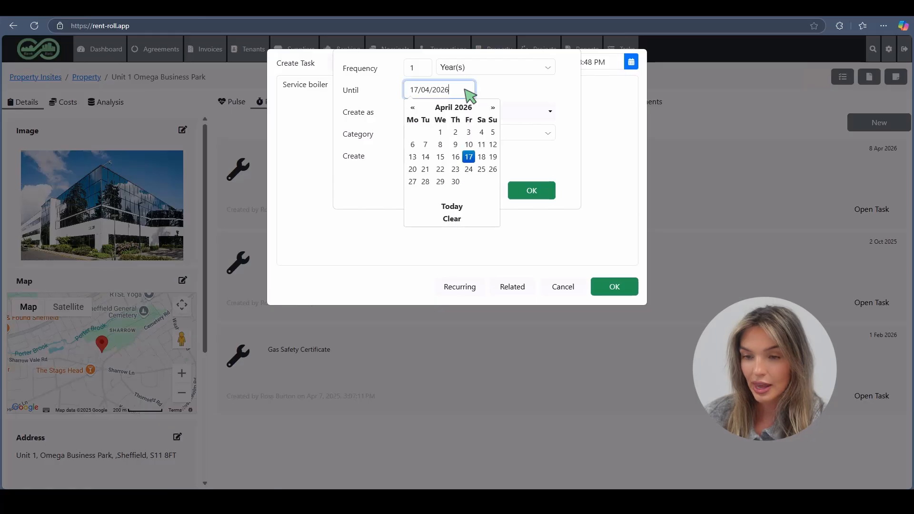
click(441, 132)
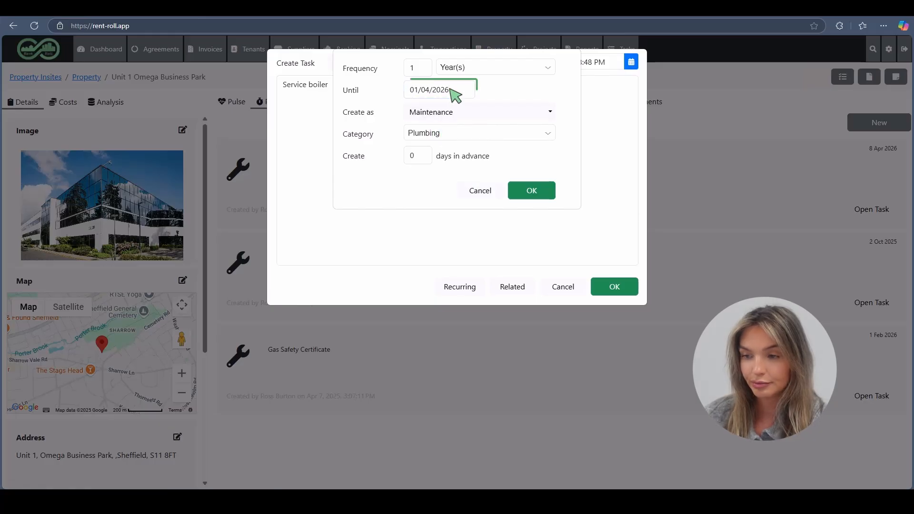
click(451, 89)
key(BackSpace)
key(BackSpace)
text(50)
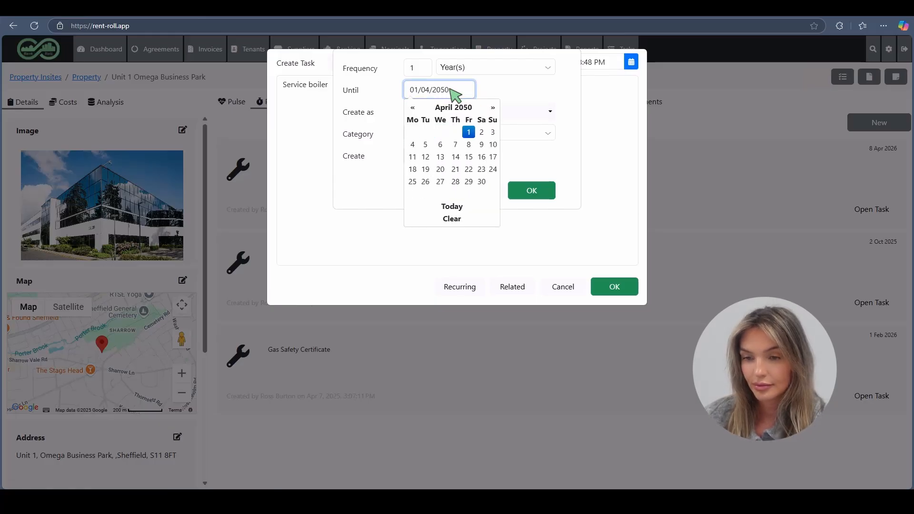
key(Tab)
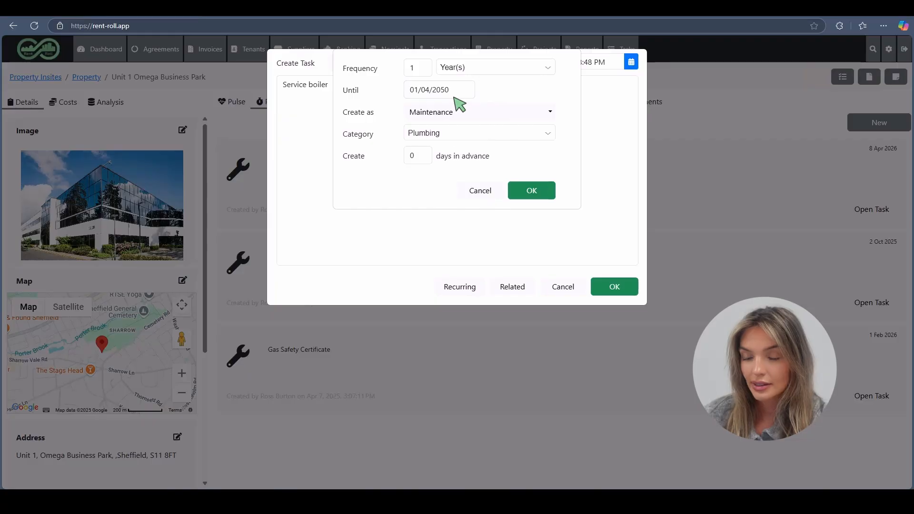
Step: Create each repeat as Maintenance in category Gas, 10 days in advance, and confirm
click(466, 116)
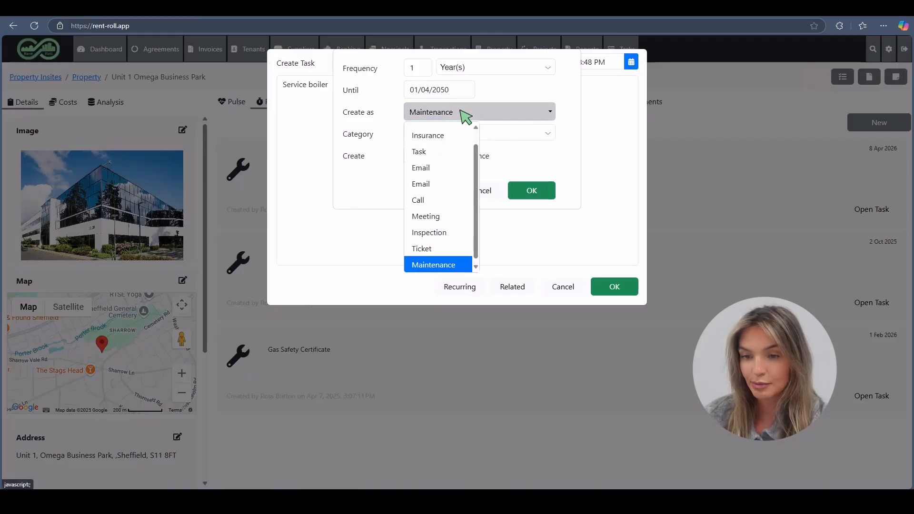
click(465, 116)
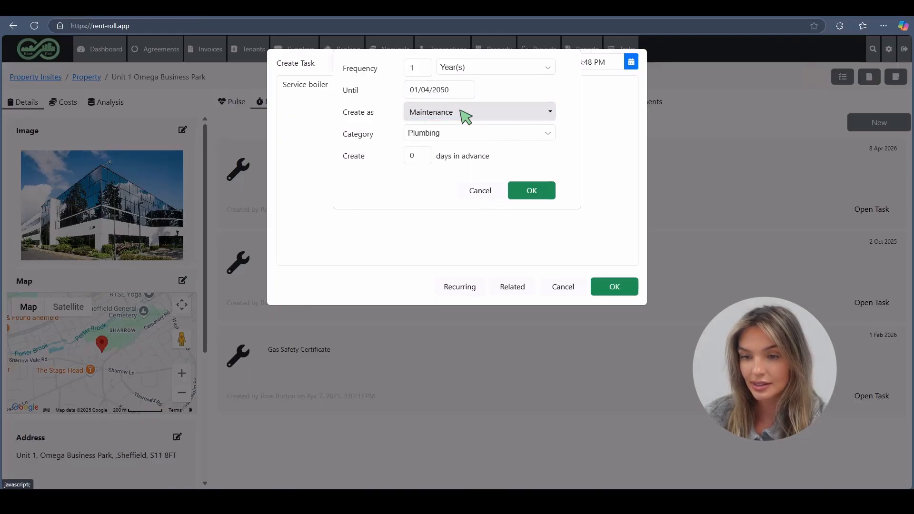
click(481, 136)
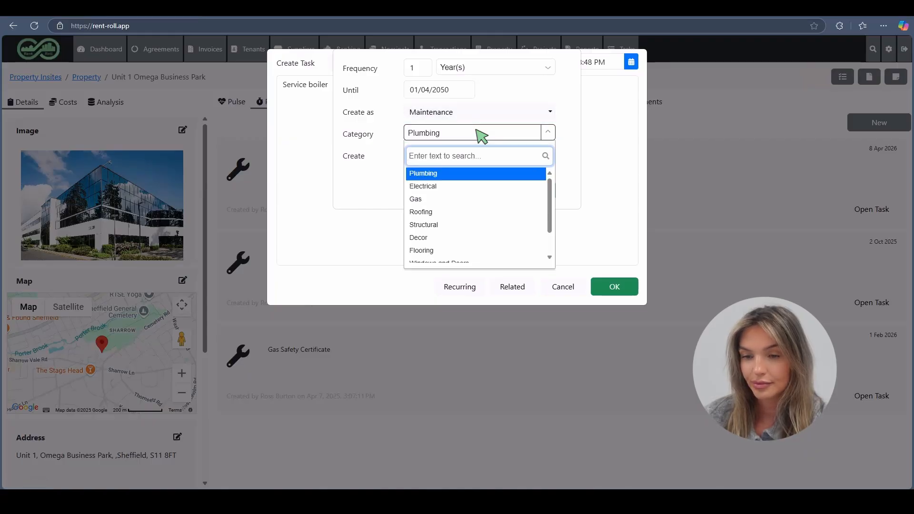
click(494, 203)
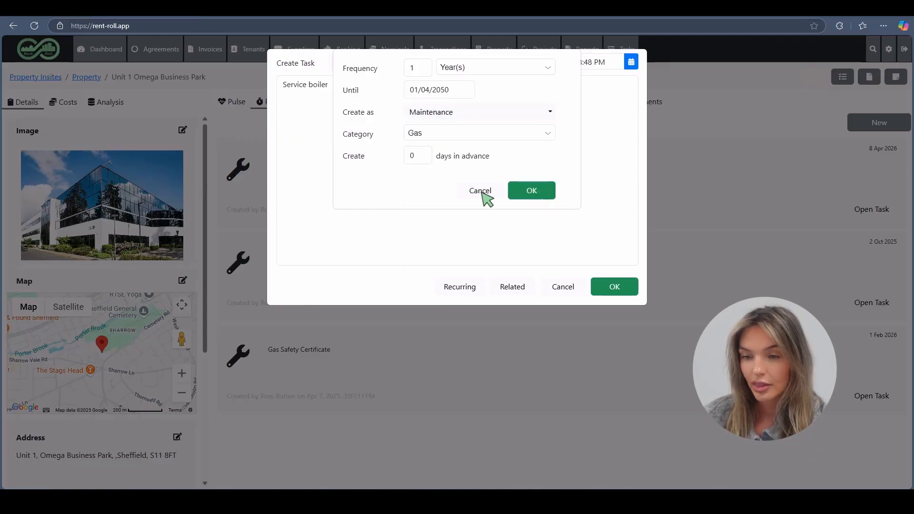
click(421, 155)
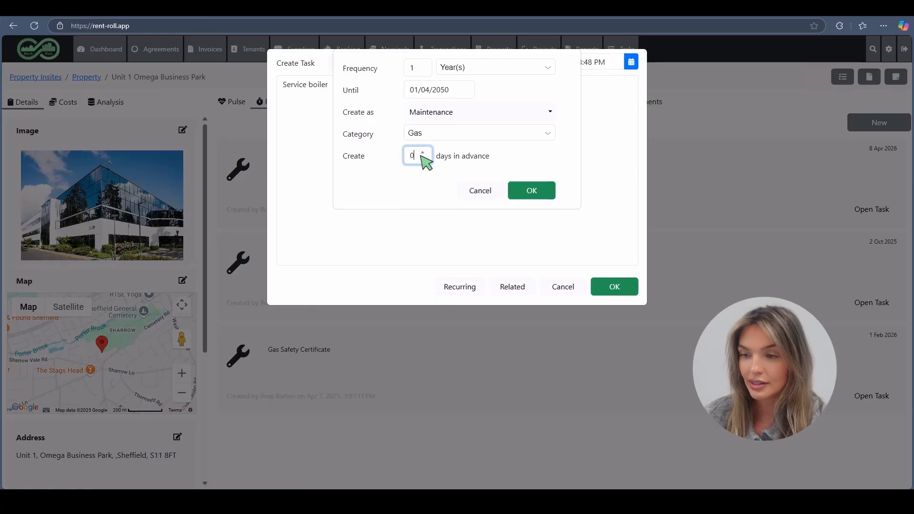
key(BackSpace)
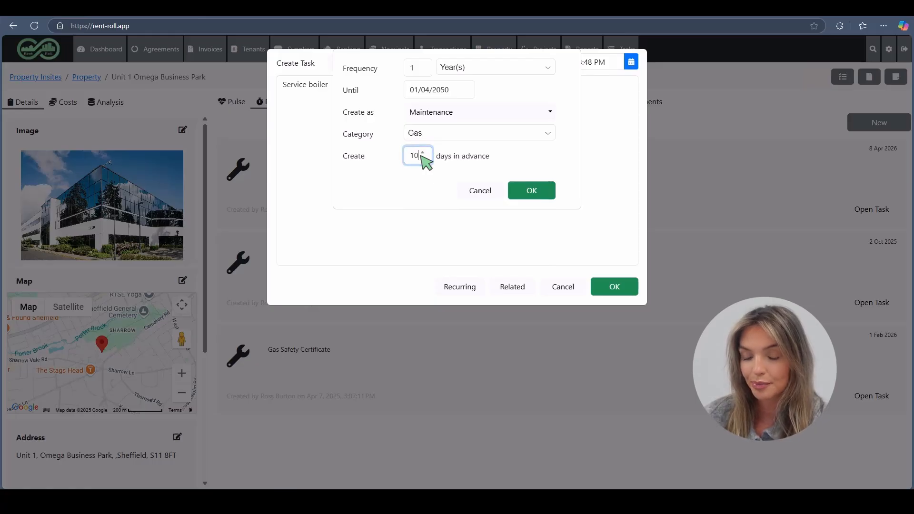
click(533, 193)
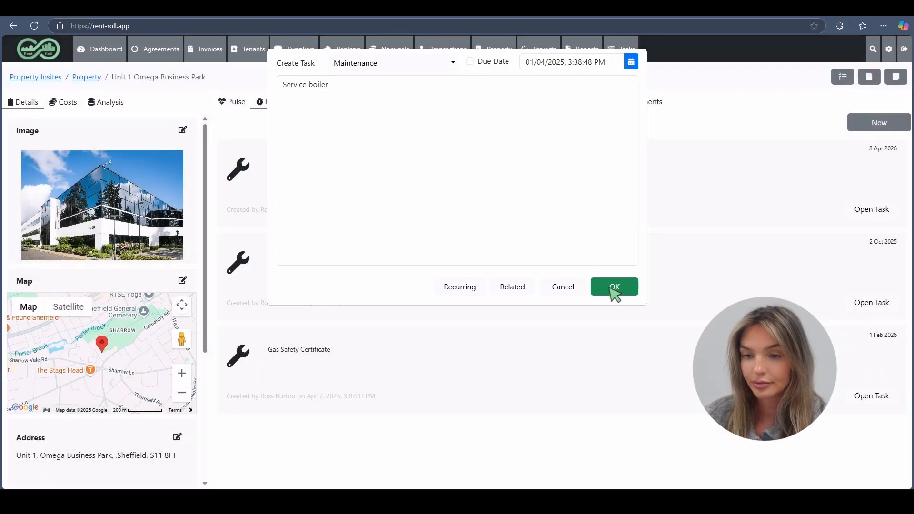
Step: Save the Service boiler task, then reopen it and mark it completed
click(615, 288)
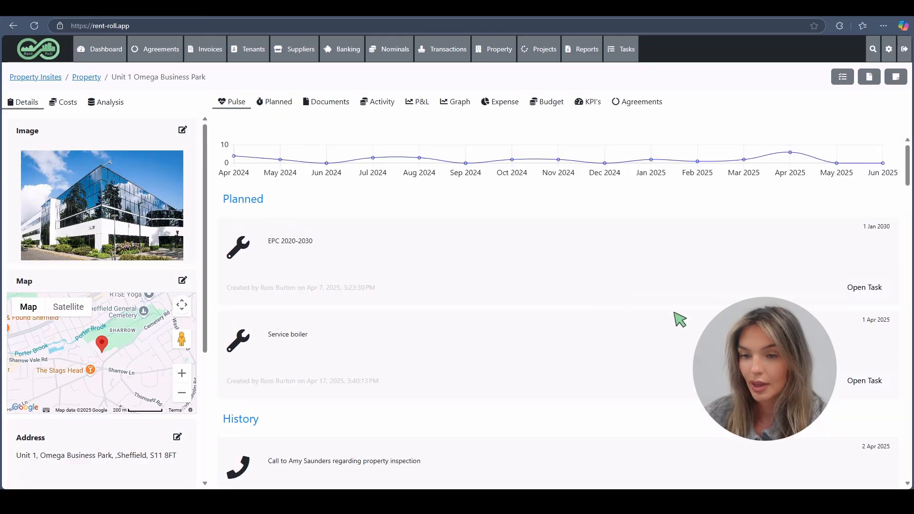
click(861, 383)
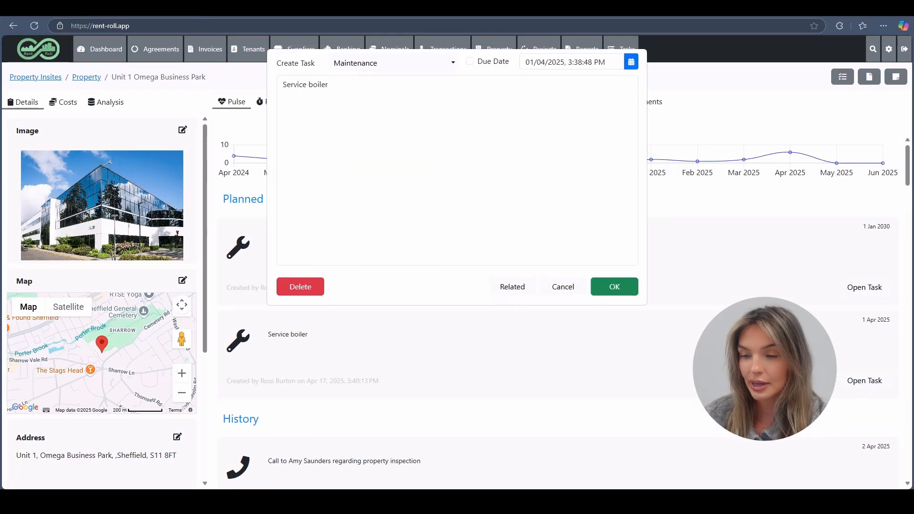
click(471, 61)
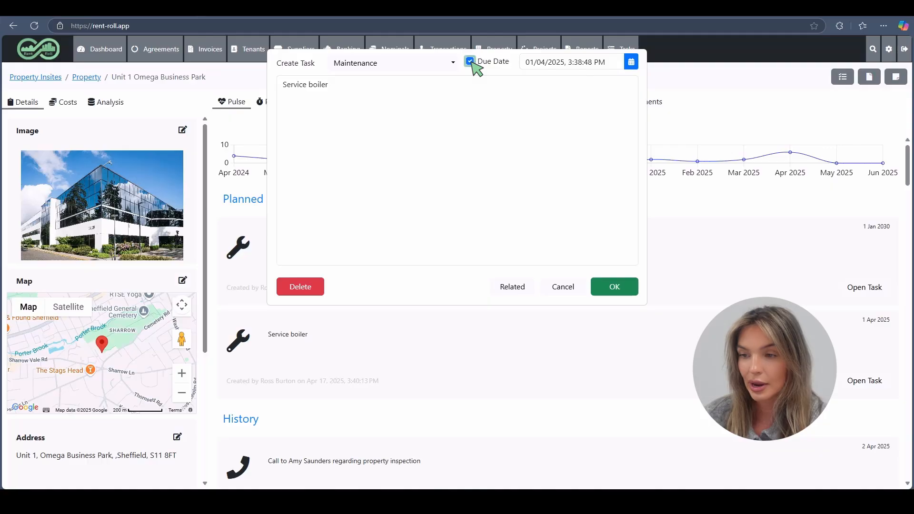
click(614, 287)
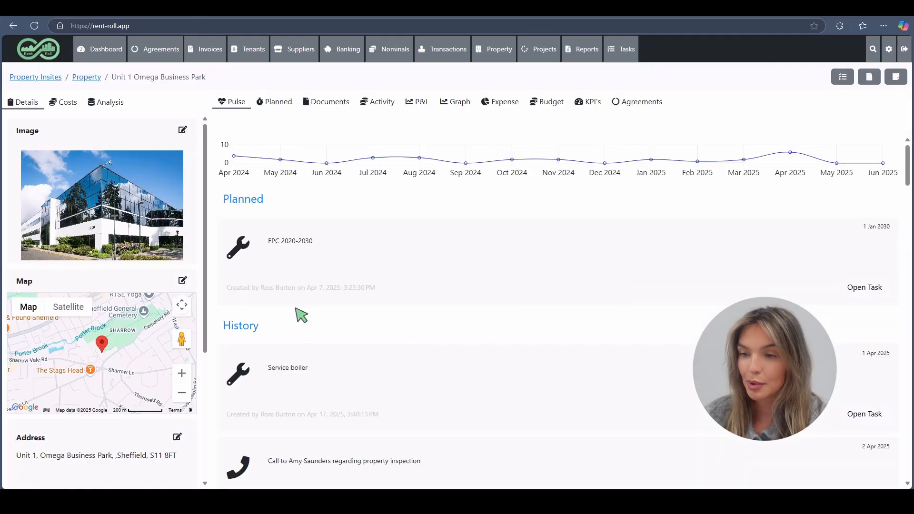
Step: Confirm the 1 Apr 2026 Service boiler occurrence appears under Planned, then go to Tasks
click(275, 106)
scroll(286, 369, down, 1)
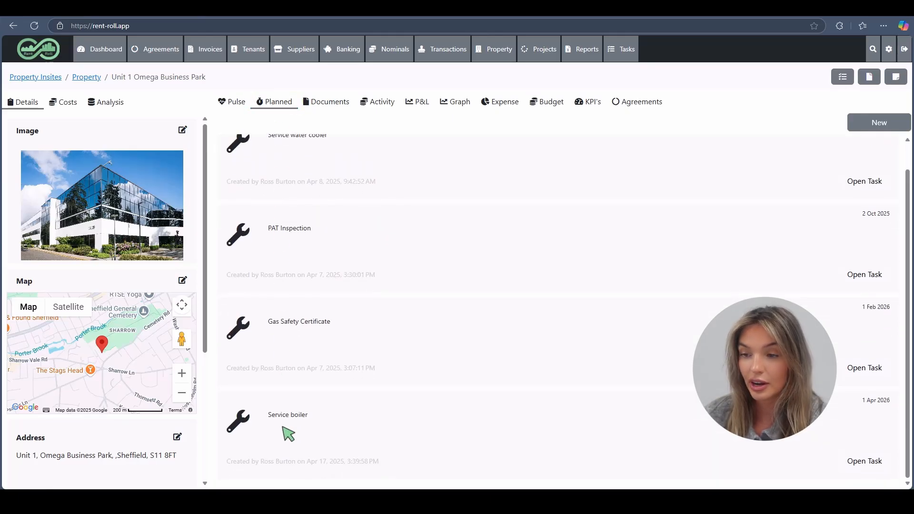
scroll(286, 405, up, 1)
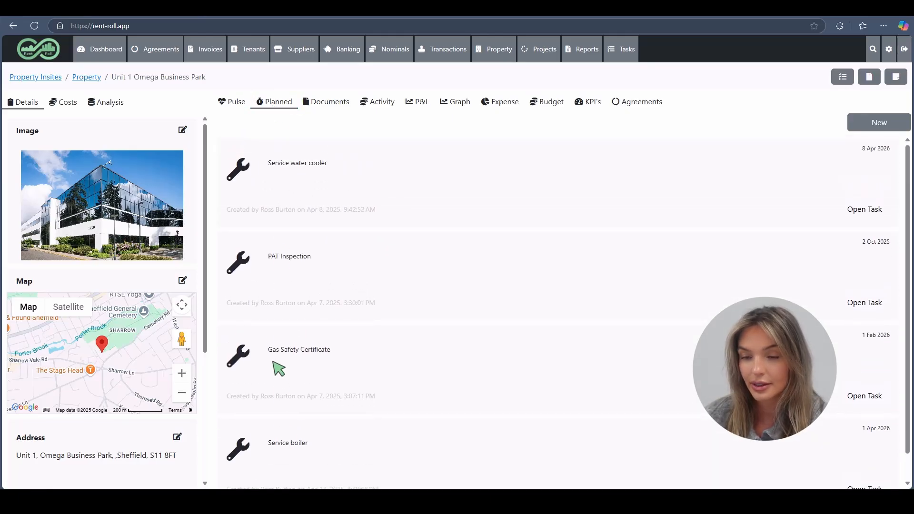
click(236, 104)
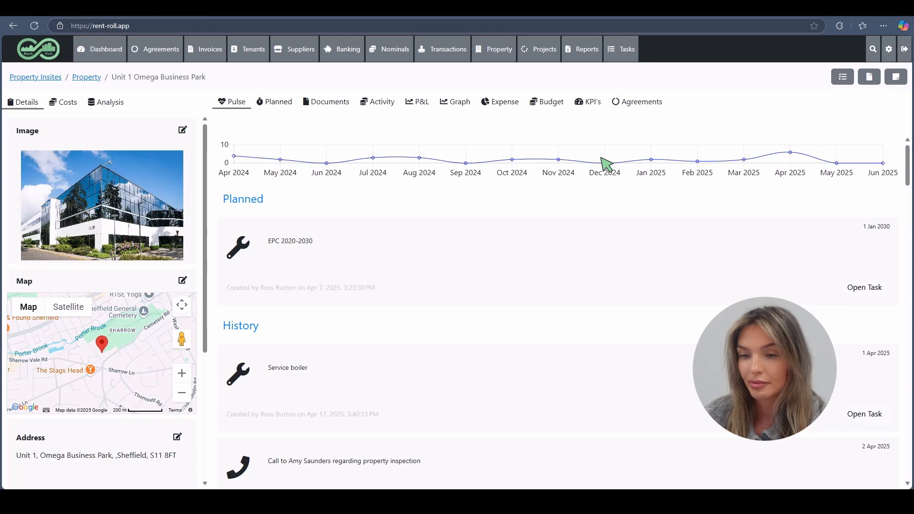
click(627, 56)
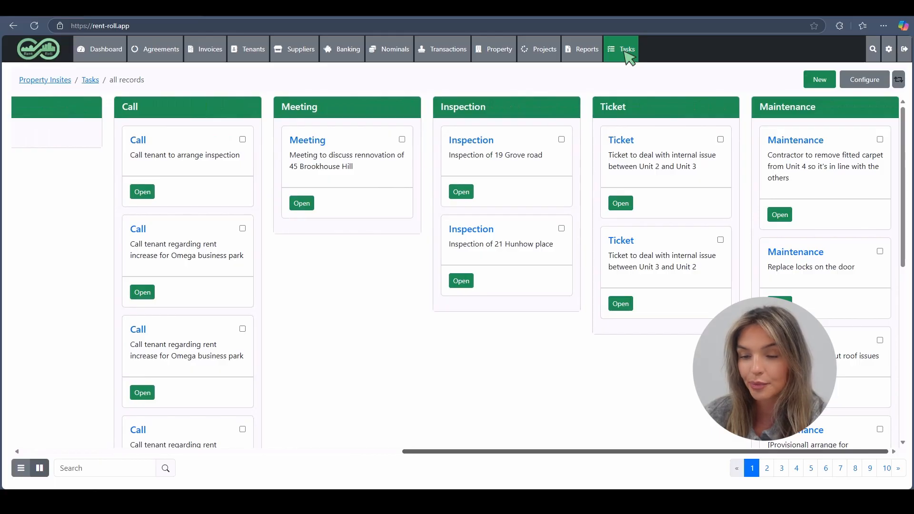
Step: Group the Tasks board by Priority, then bring its view settings back up
click(876, 82)
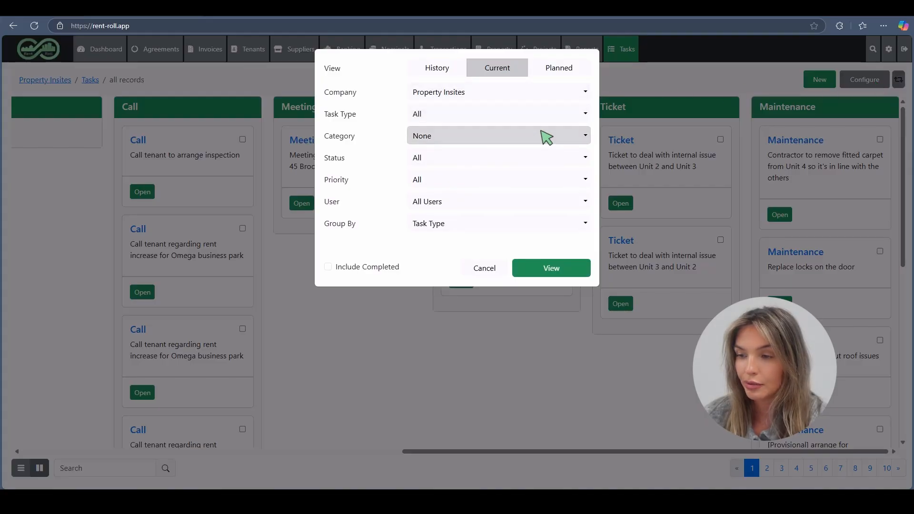
click(540, 227)
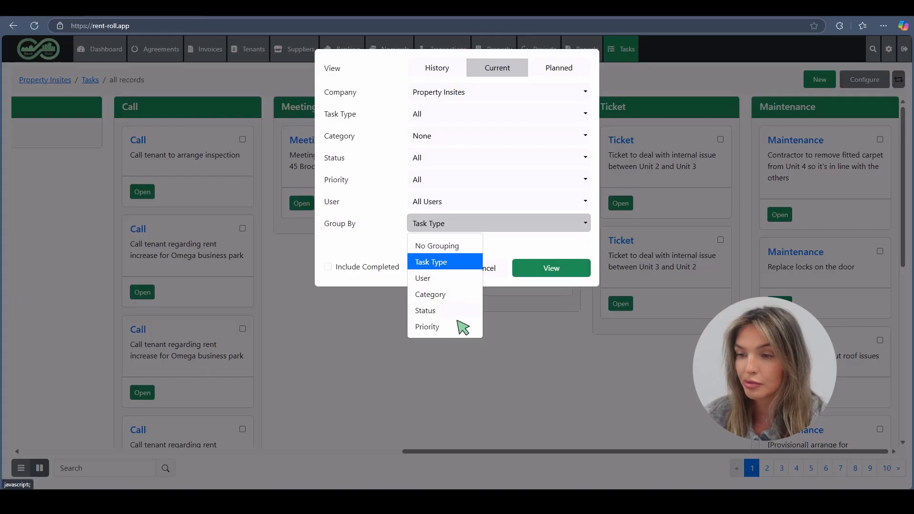
click(460, 327)
click(553, 271)
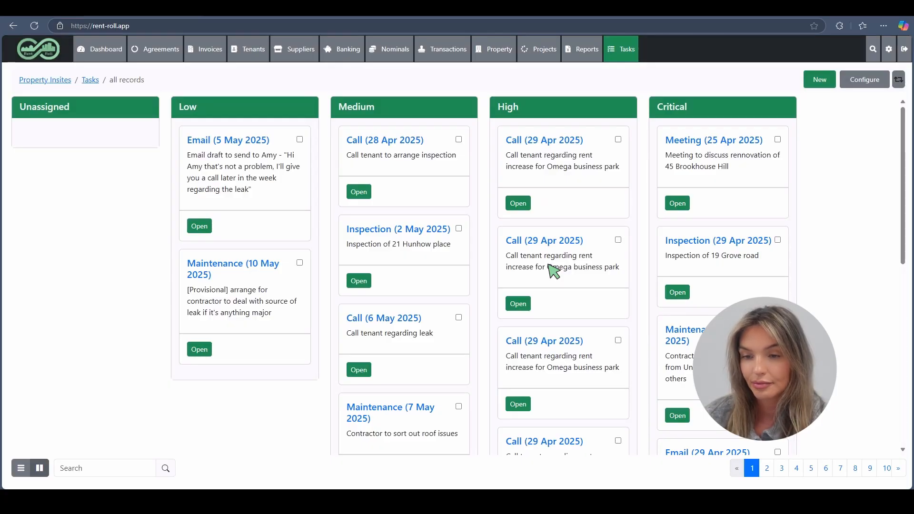
click(867, 81)
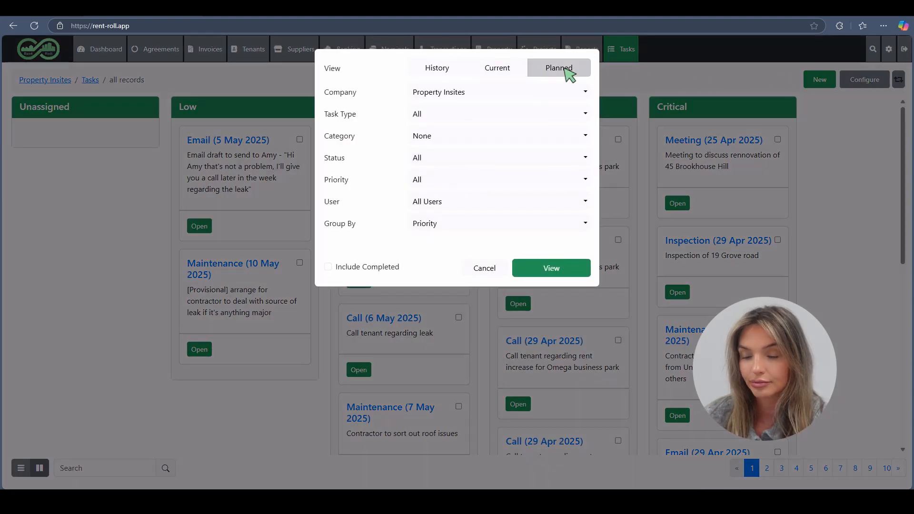
Step: Show planned tasks, move the Service water cooler card to Medium and back to Low
click(554, 270)
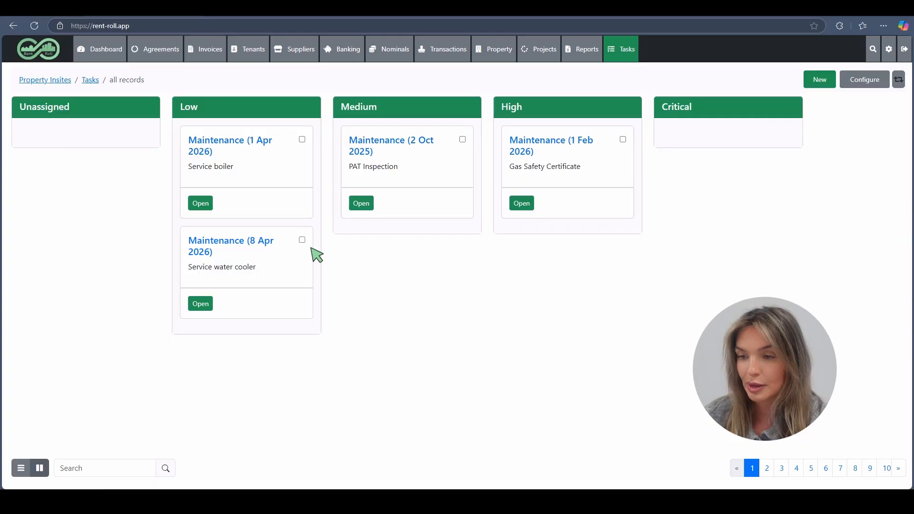
drag(268, 244, 431, 224)
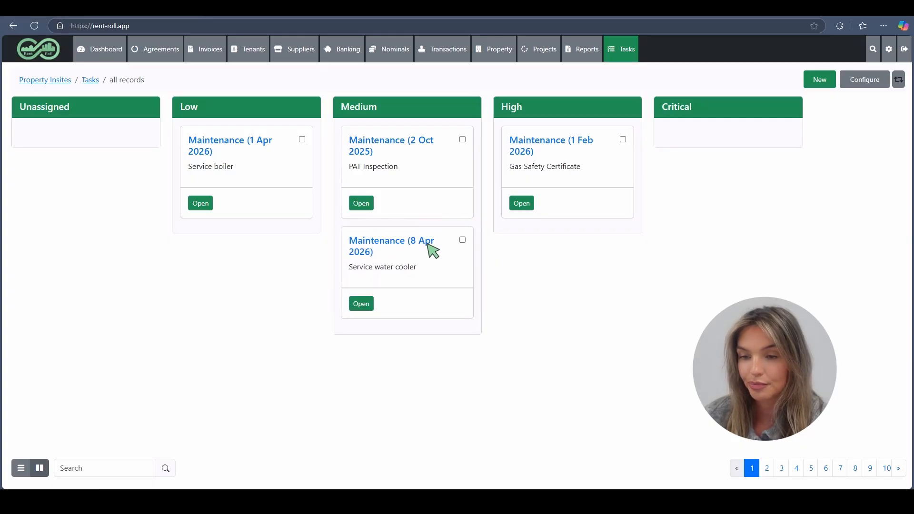
drag(427, 244, 246, 217)
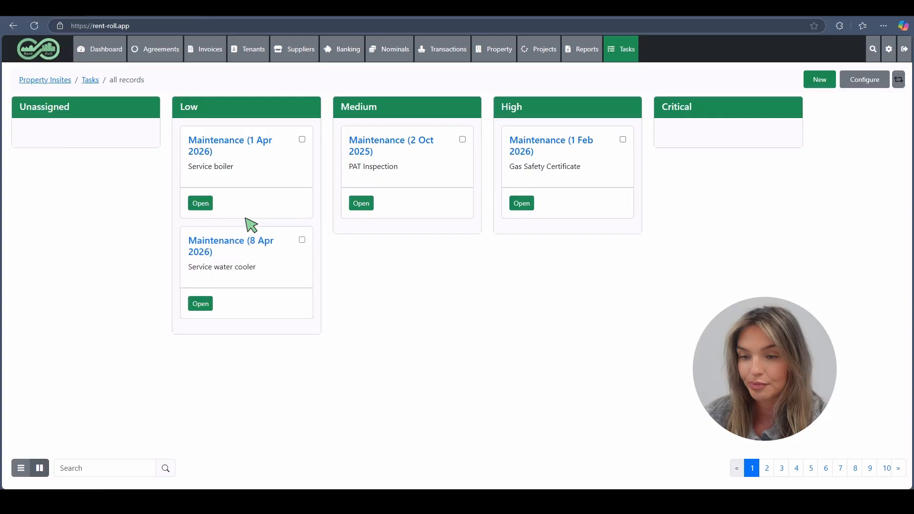
click(202, 309)
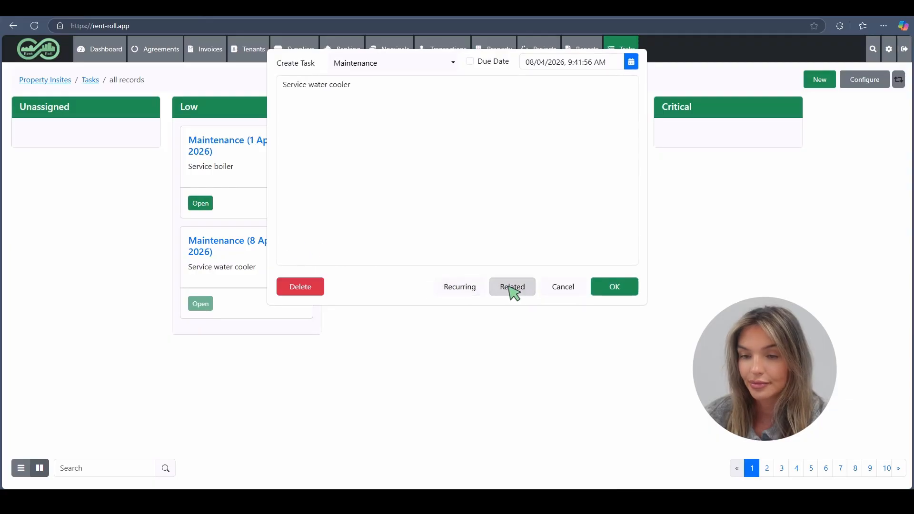
click(563, 289)
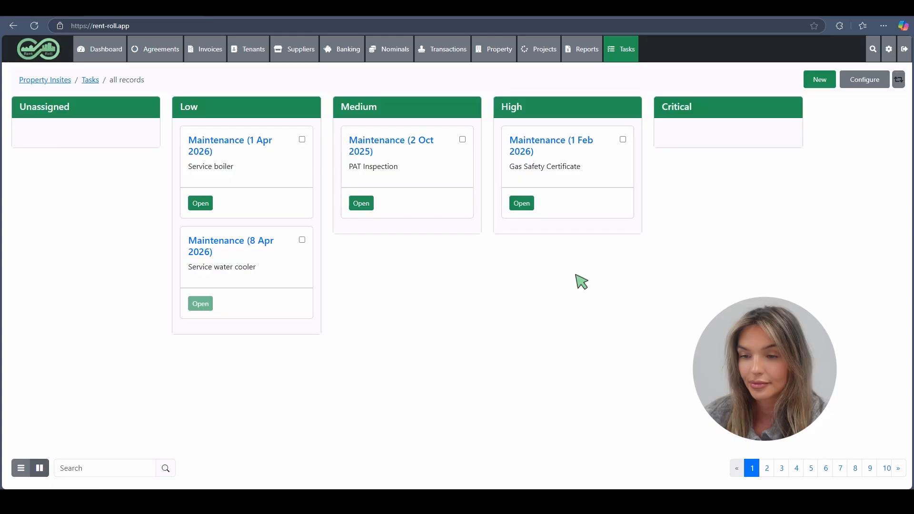
click(873, 81)
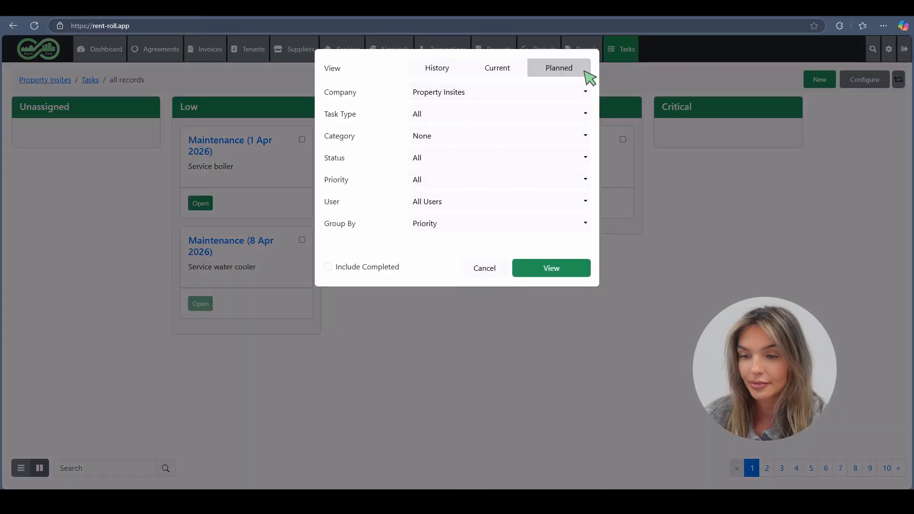
Step: Show current tasks on the board grouped by Task Type
click(498, 70)
click(483, 223)
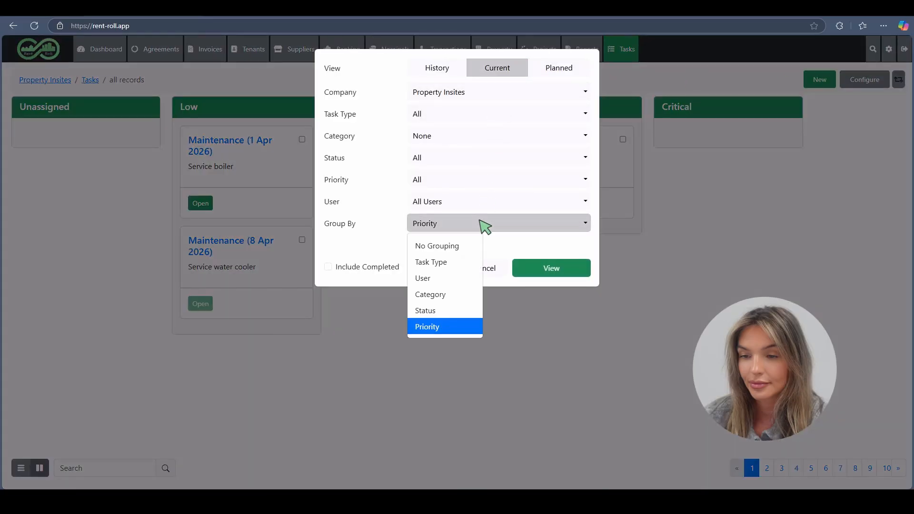
click(461, 261)
click(519, 267)
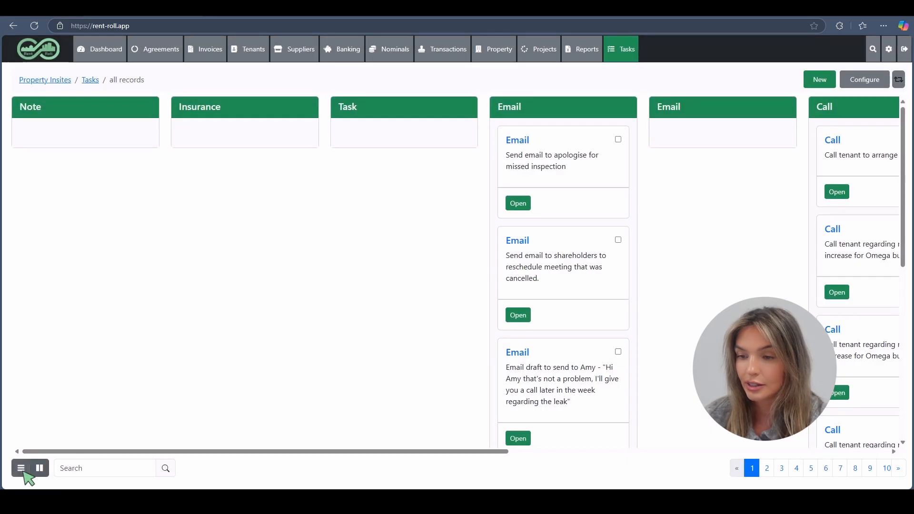
Step: Switch to the table view and sort by Task Description, Due Date, then Property
click(21, 468)
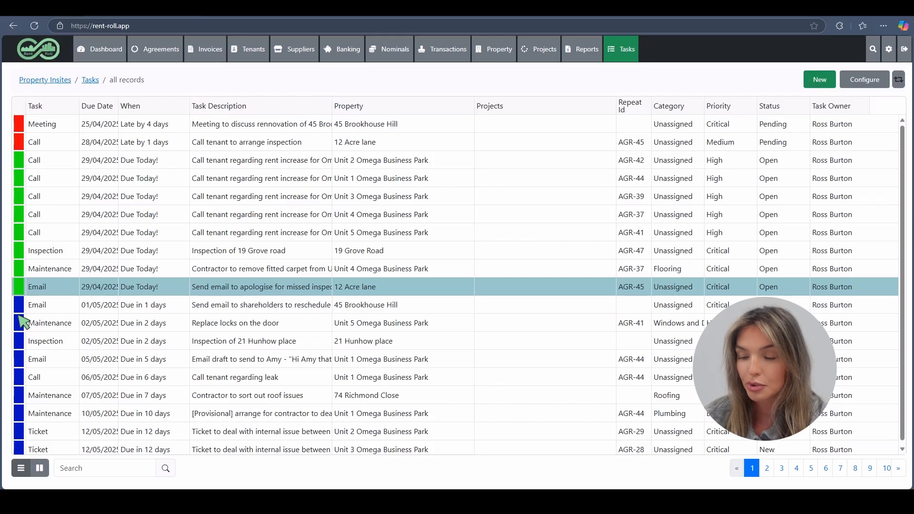
click(193, 107)
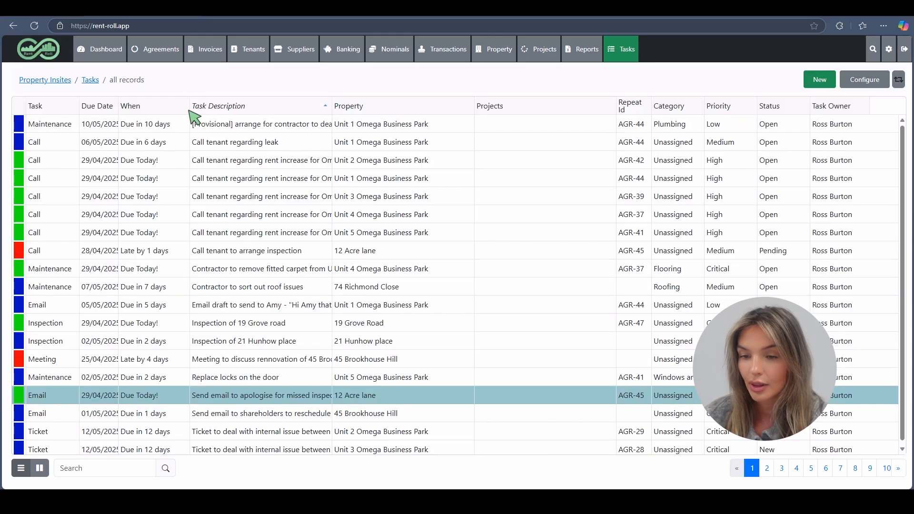
click(109, 109)
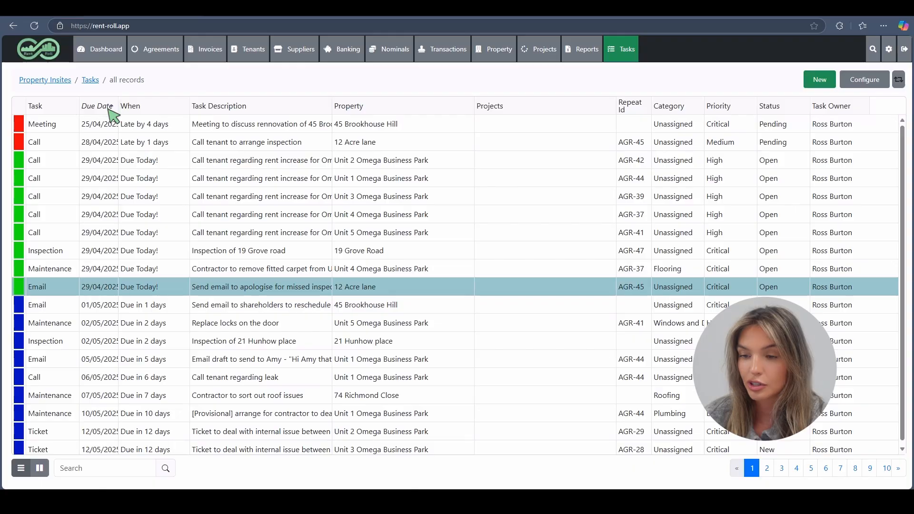
click(373, 114)
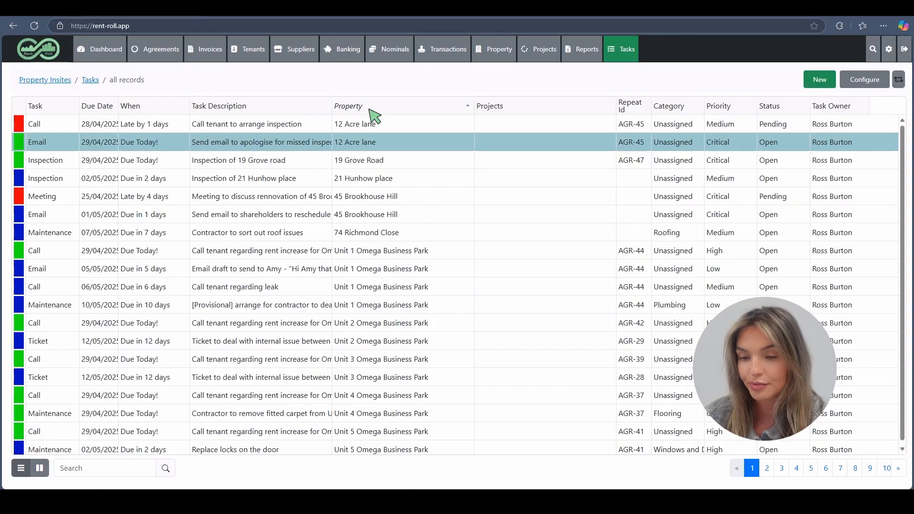